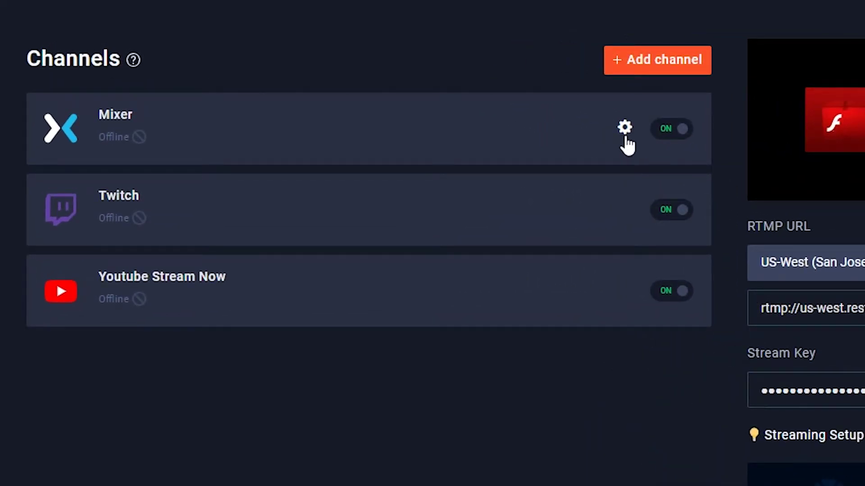
left_click(625, 135)
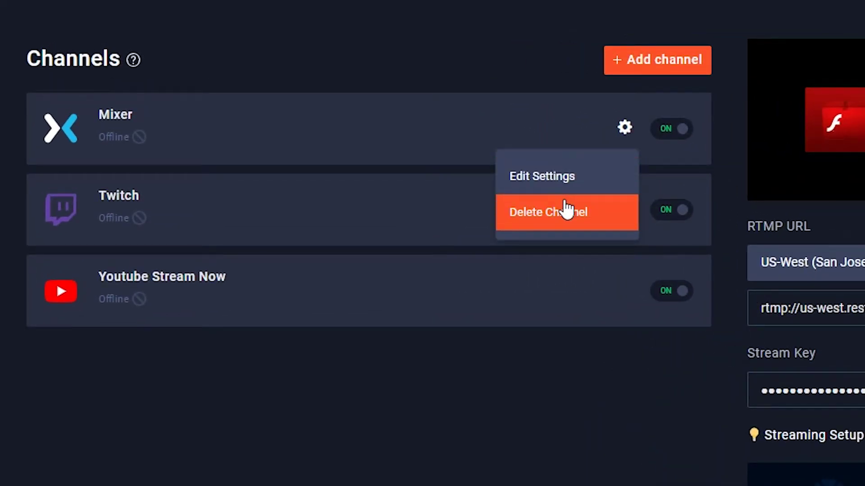
left_click(563, 209)
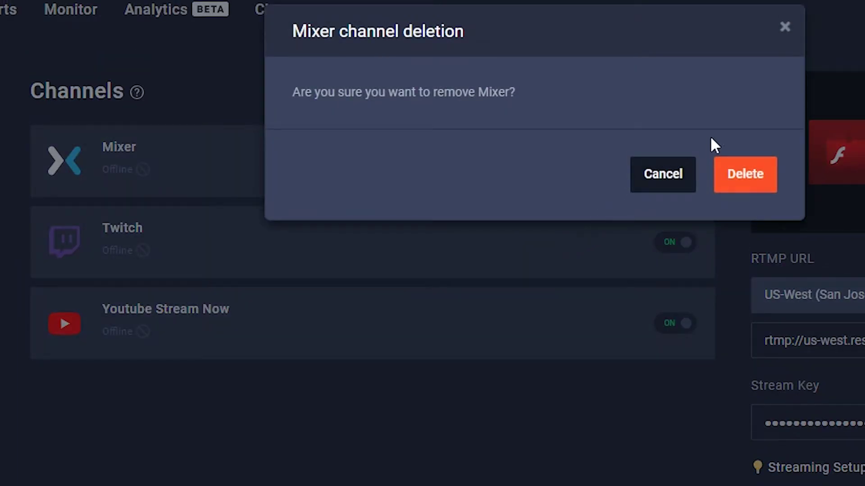
left_click(742, 175)
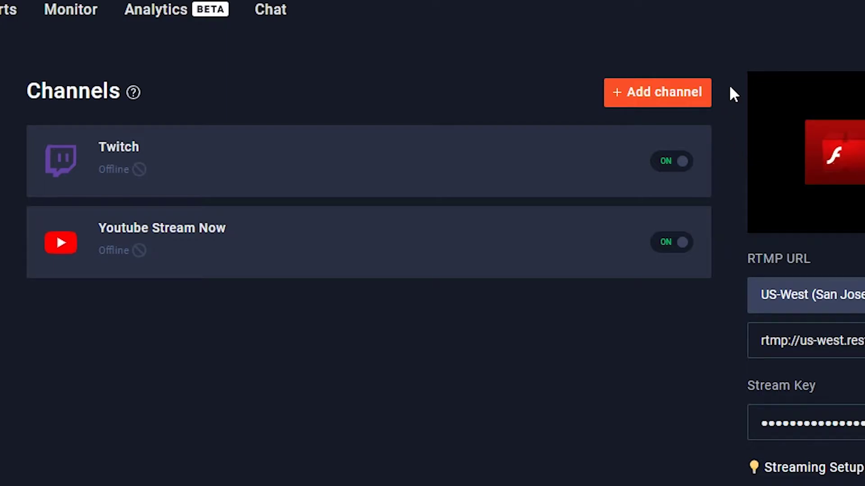
Add a new channel and pick Mixer from the supported platforms grid
left_click(657, 95)
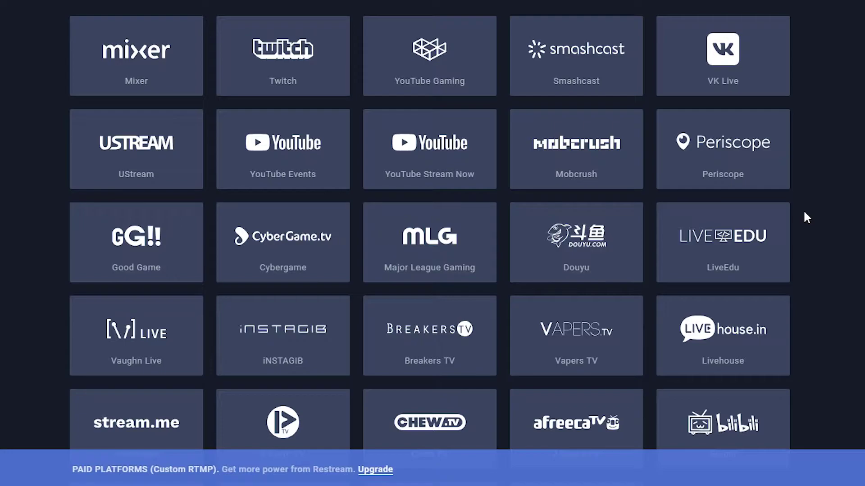
scroll(805, 213, "down", 2)
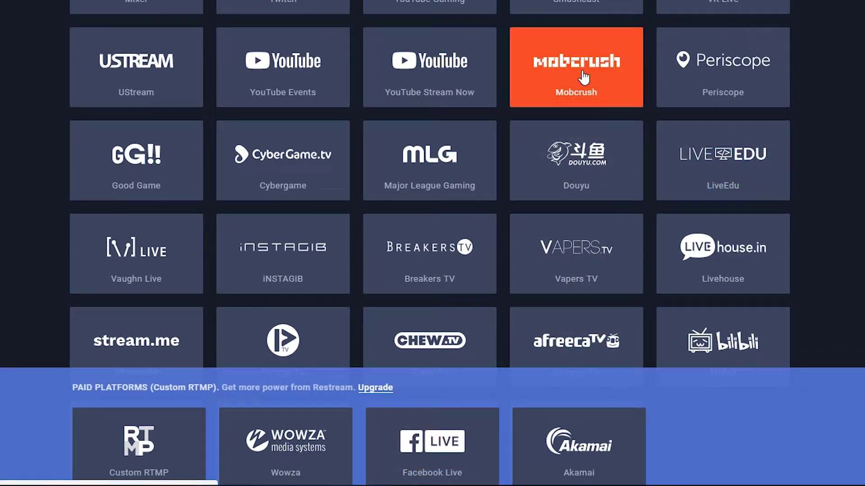
scroll(536, 113, "up", 1)
scroll(536, 113, "up", 1)
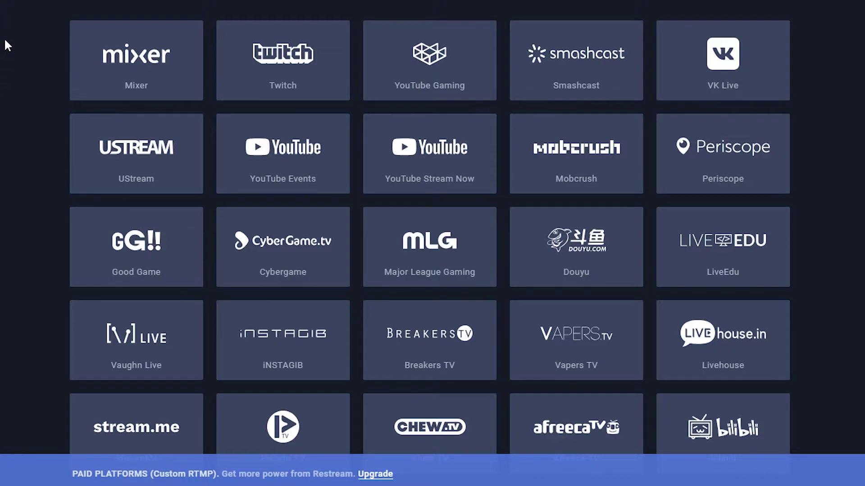
left_click(133, 60)
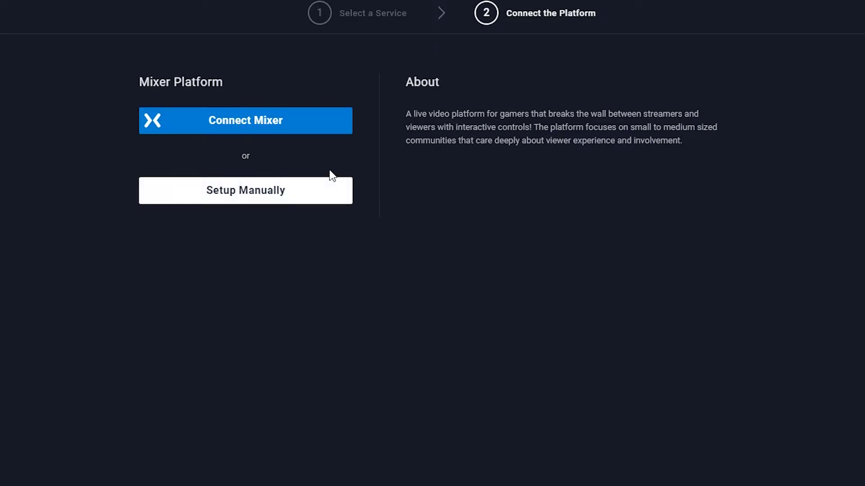
Connect the Mixer account and approve Restream.io's requested Mixer permissions
left_click(282, 121)
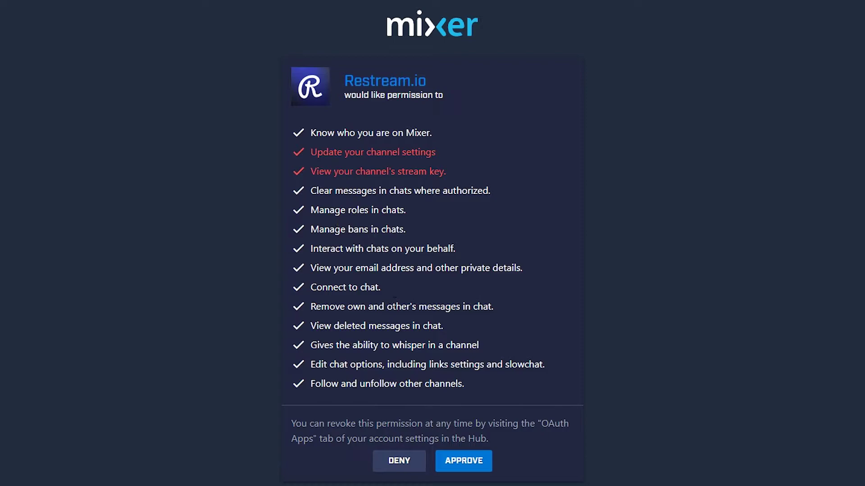
left_click(463, 468)
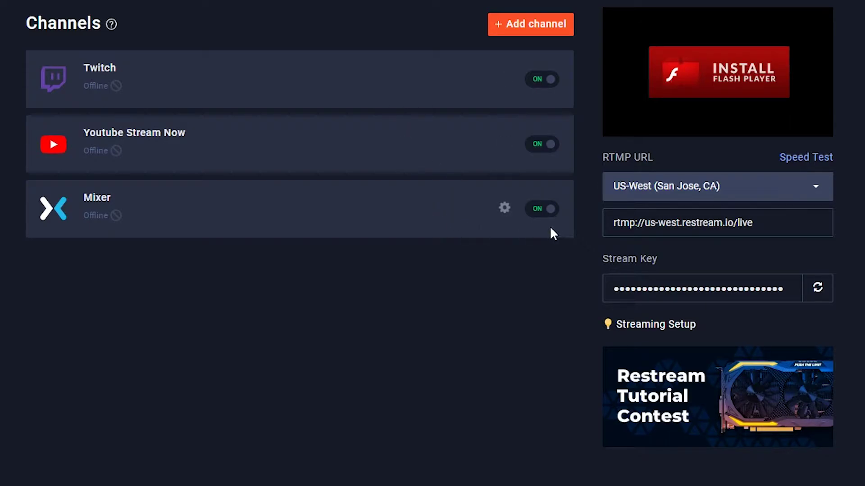
left_click(547, 212)
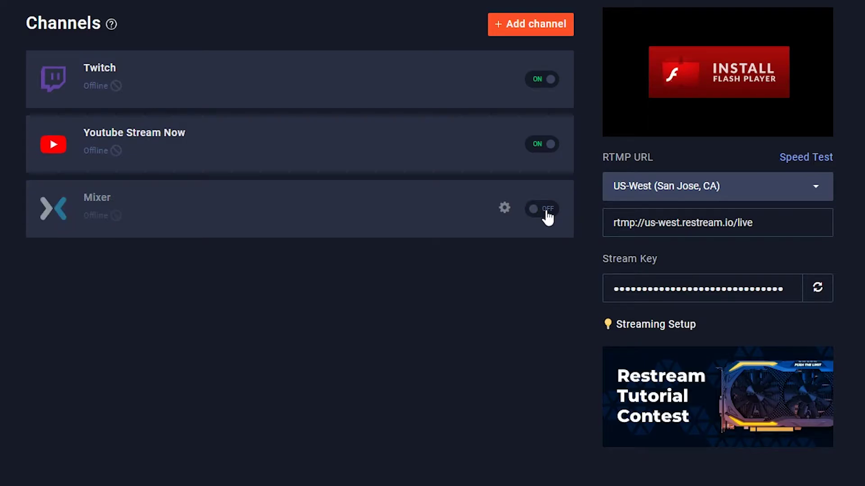
left_click(546, 211)
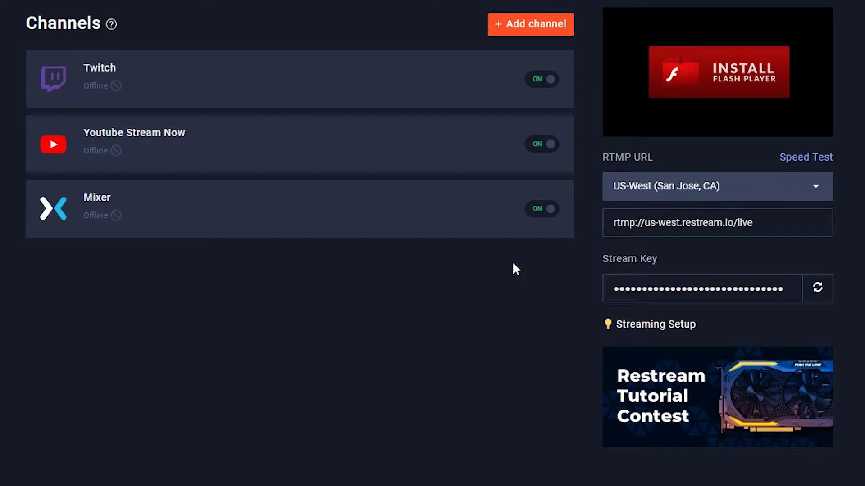
left_click(540, 150)
left_click(540, 151)
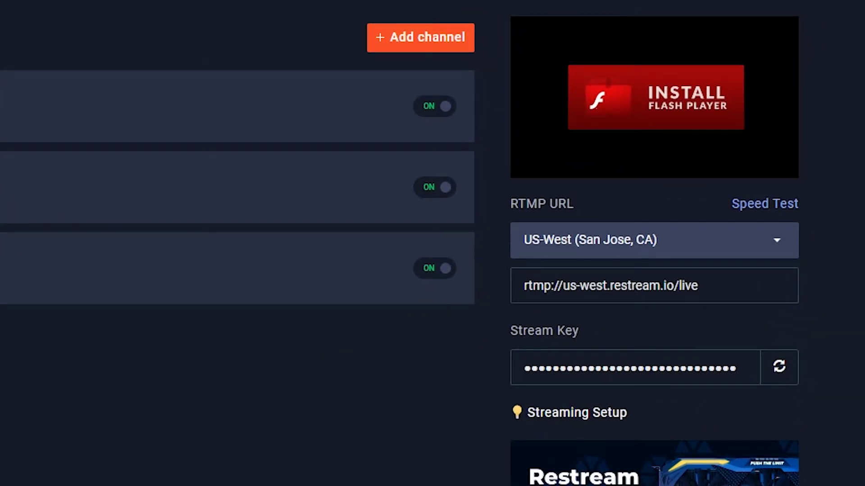
Keep US-West (San Jose, CA) as the ingest server and view the Speed Test page
left_click(762, 252)
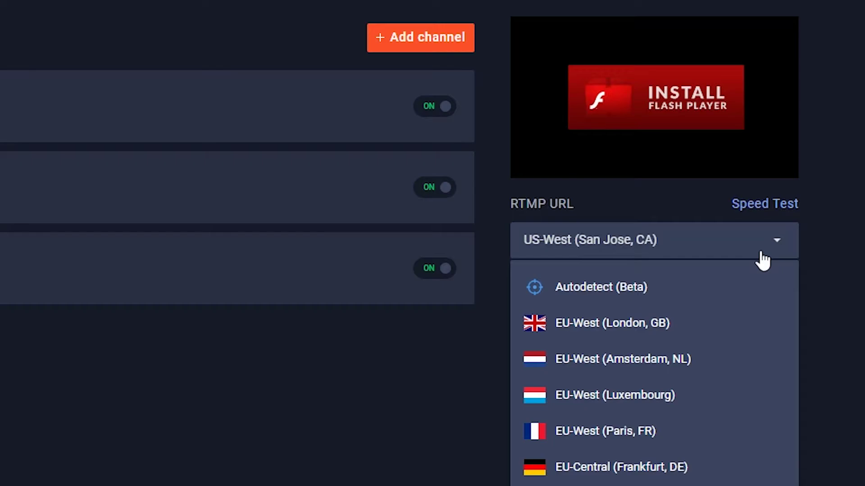
left_click(832, 251)
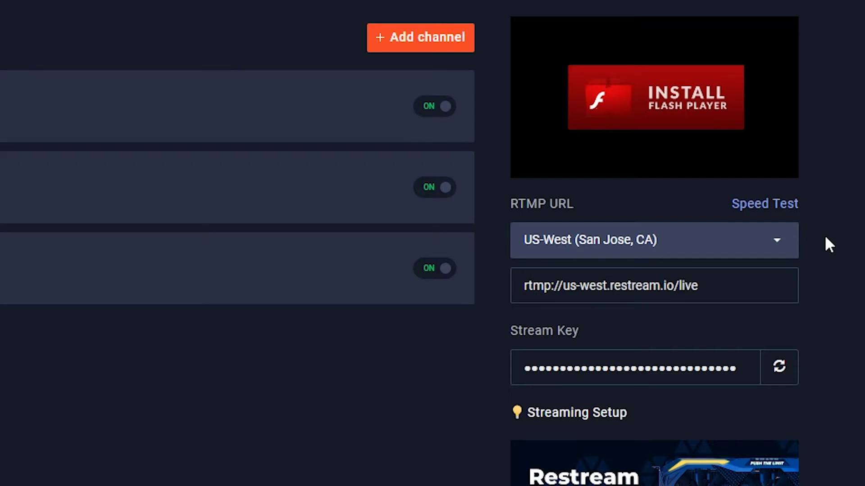
left_click(777, 208)
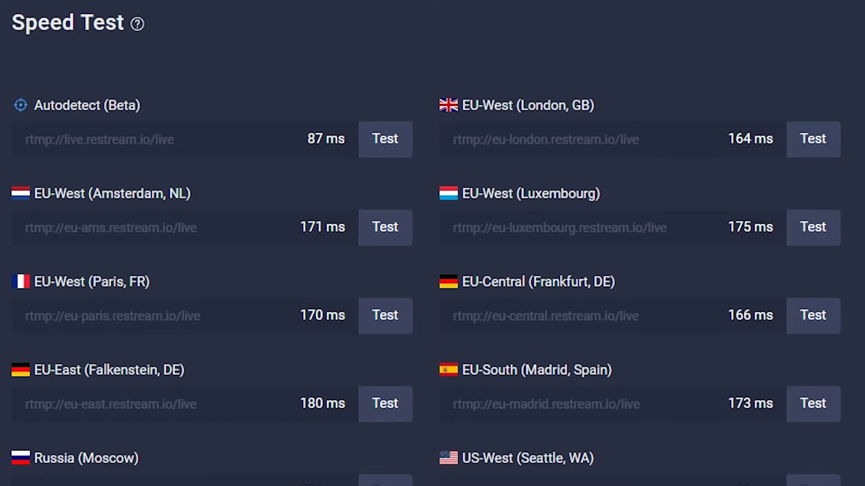
Scroll through the Speed Test latencies, noting US-West (San Jose, CA) fastest at 24 ms
scroll(432, 244, "down", 3)
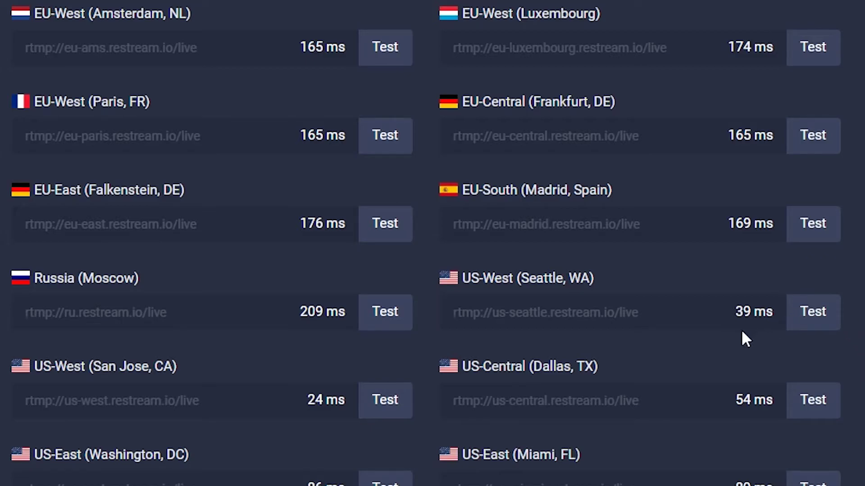
scroll(308, 421, "down", 5)
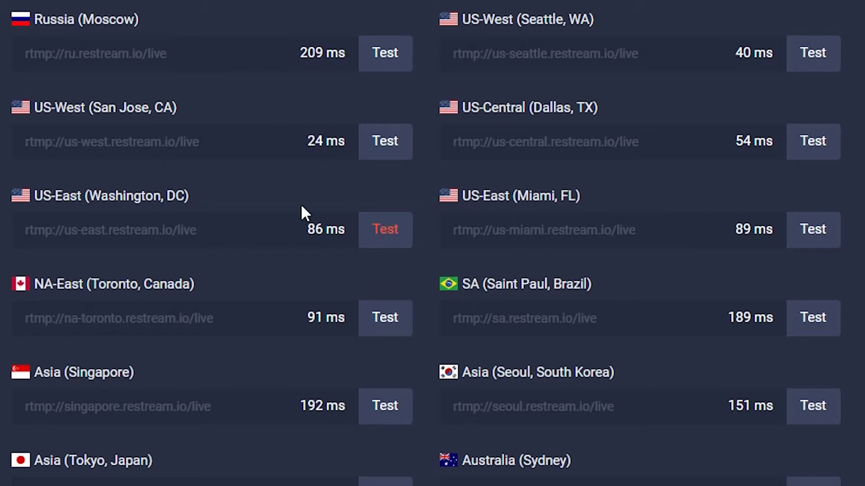
scroll(296, 211, "down", 1)
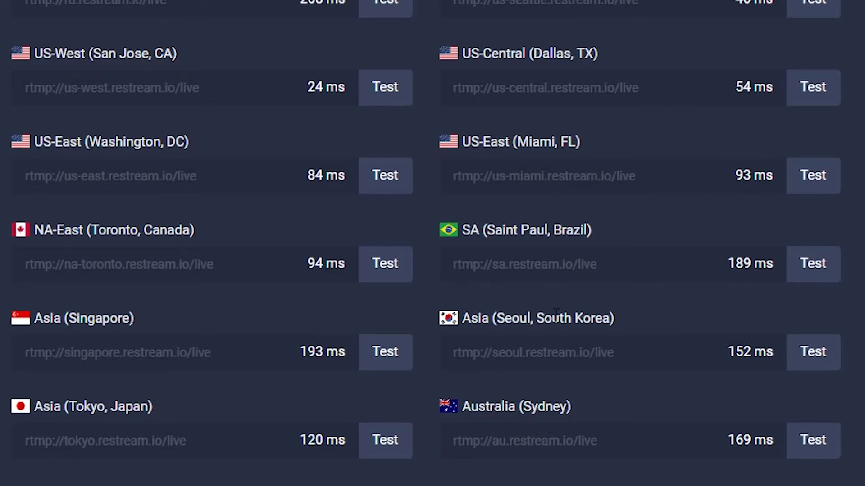
scroll(555, 313, "up", 2)
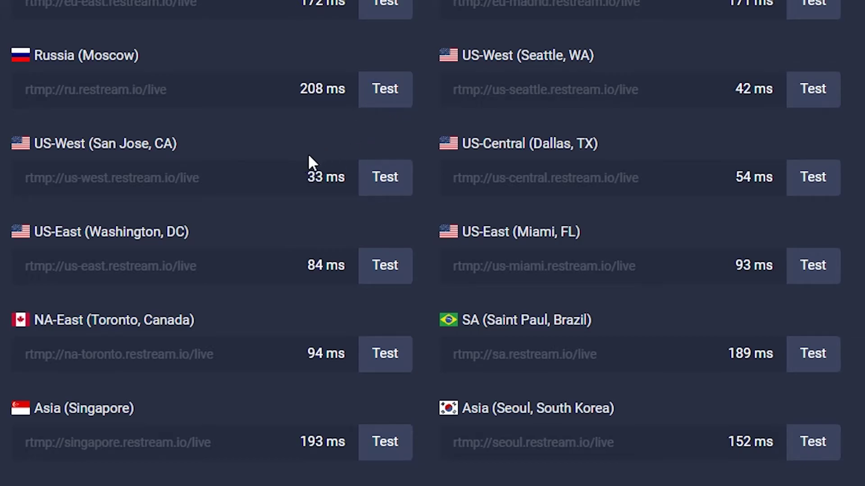
scroll(247, 183, "up", 3)
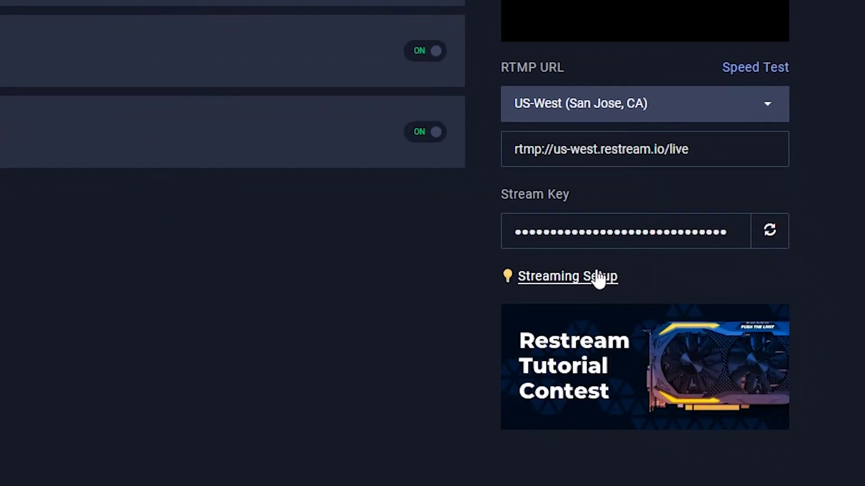
Show the Streaming Setup guide for OBS Studio with its RTMP URL and stream key
left_click(560, 281)
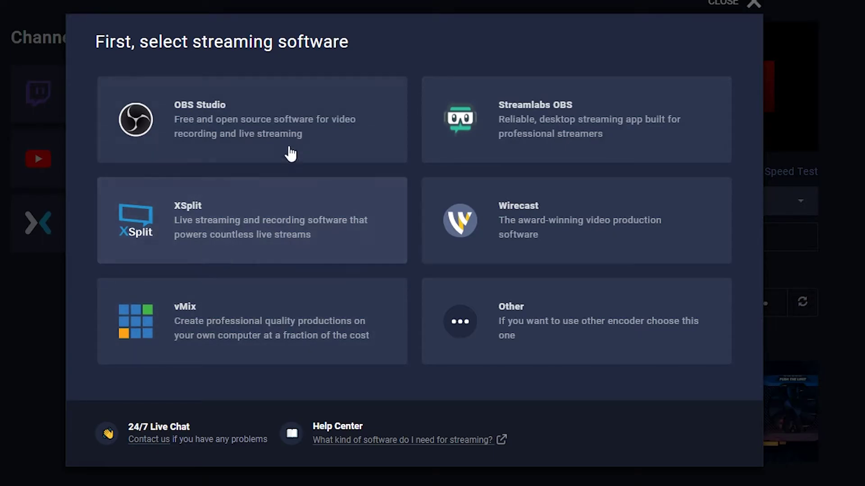
left_click(235, 122)
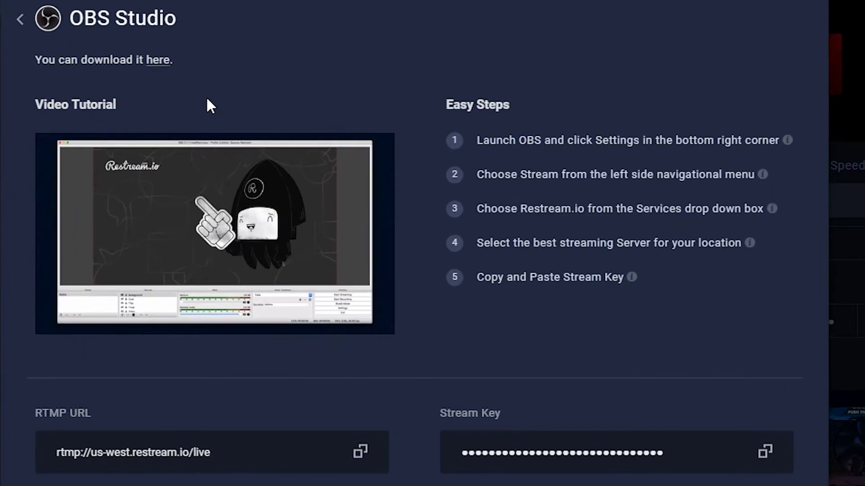
Play the OBS Studio video tutorial in full screen
mouse_move(305, 198)
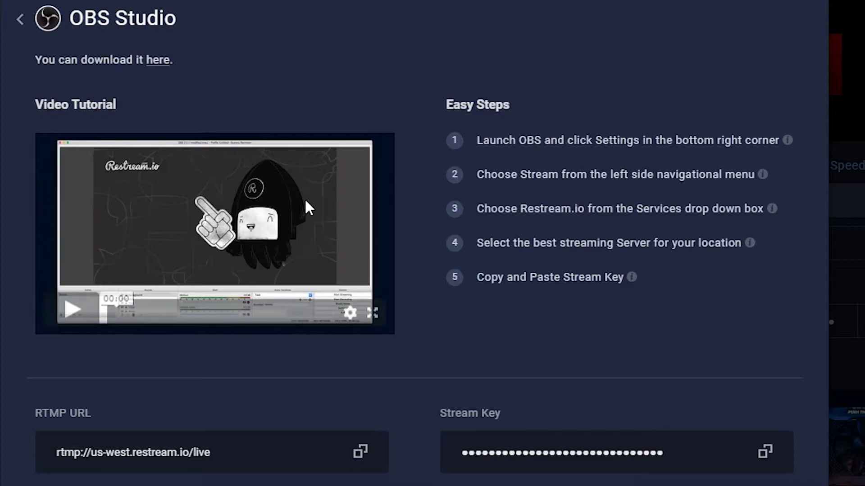
left_click(89, 317)
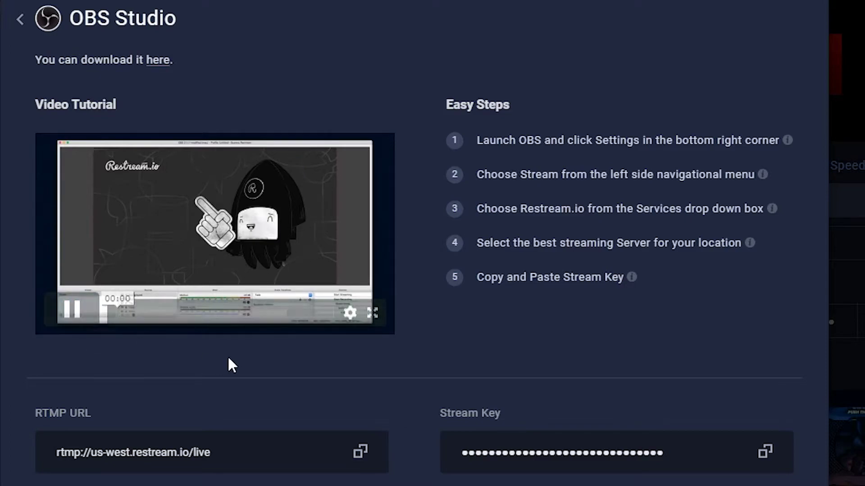
left_click(374, 318)
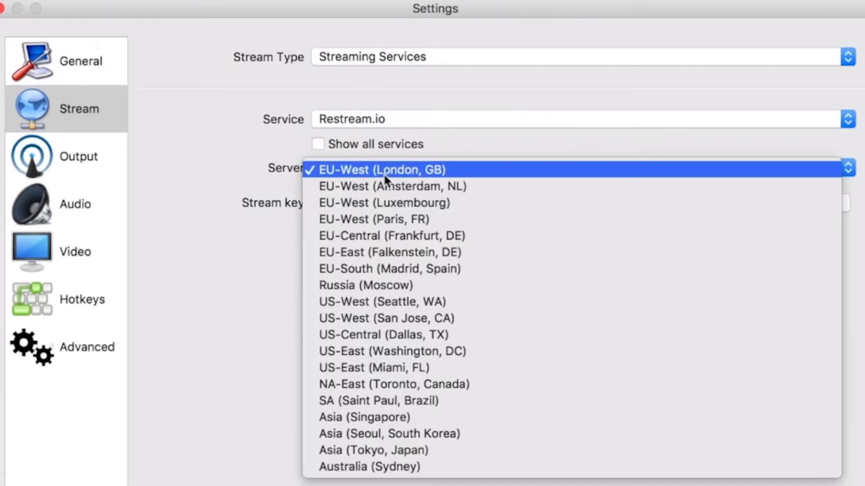
Set the OBS server to EU-Central (Frankfurt, DE), paste the Restream stream key, and save
left_click(391, 236)
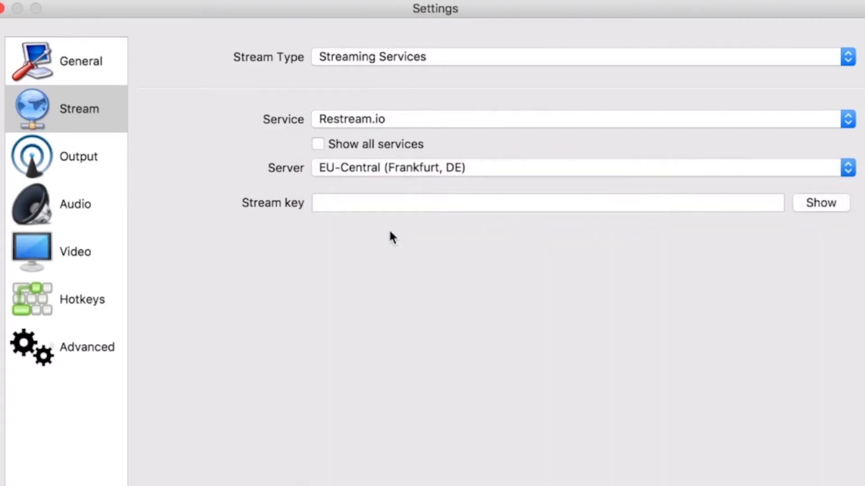
left_click(370, 198)
key("super+v")
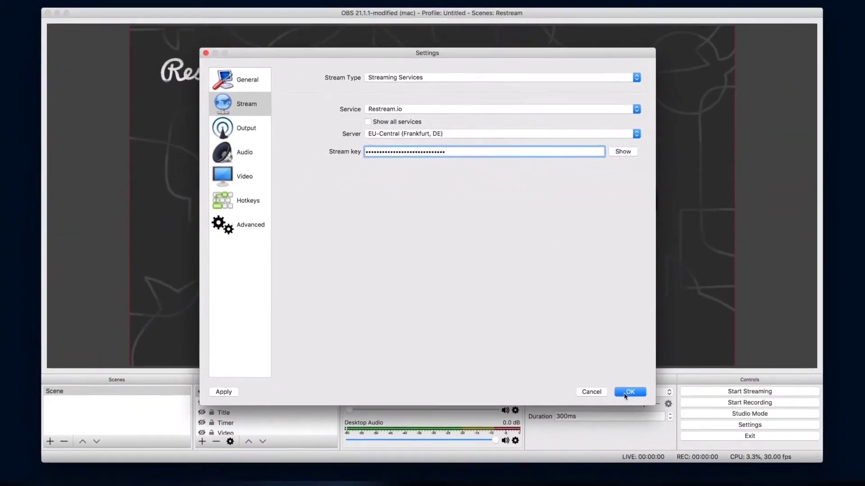
left_click(624, 391)
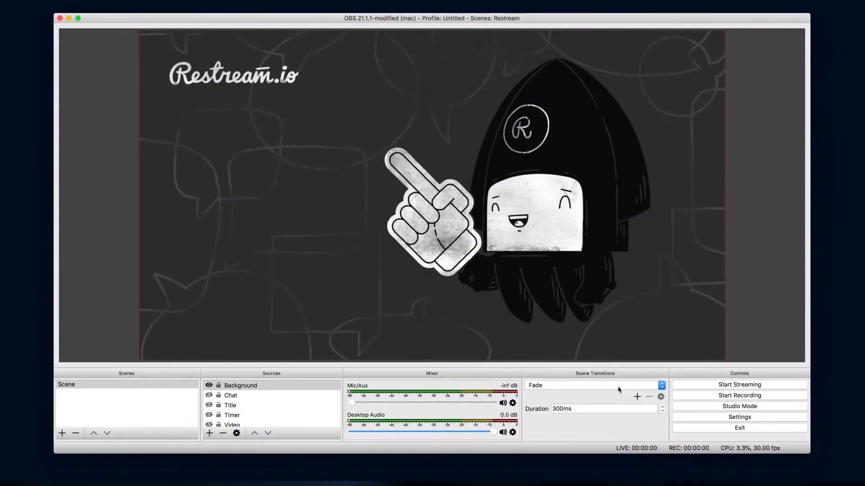